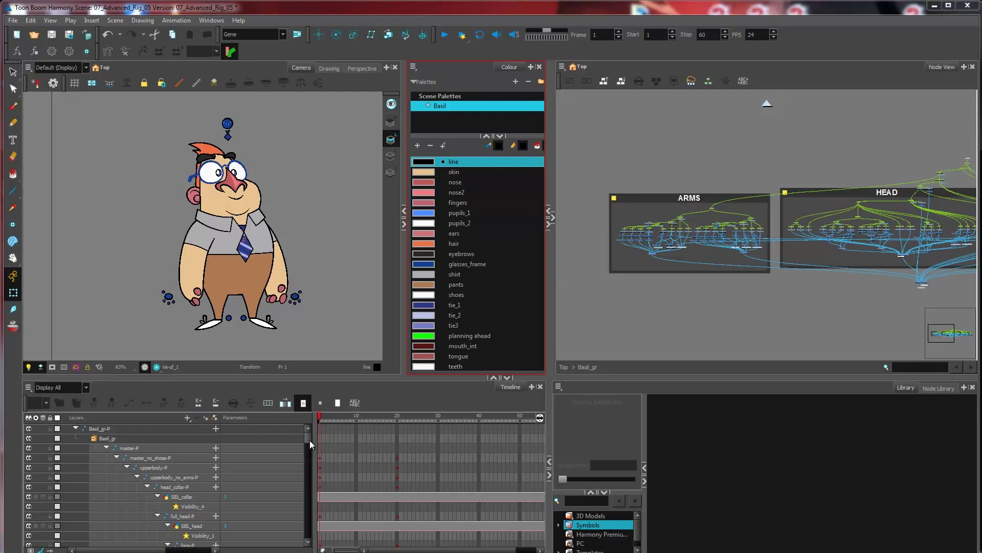
# Make the Node View the active panel and zoom in on it
pyautogui.moveTo(308, 438); pyautogui.dragTo(314, 462)
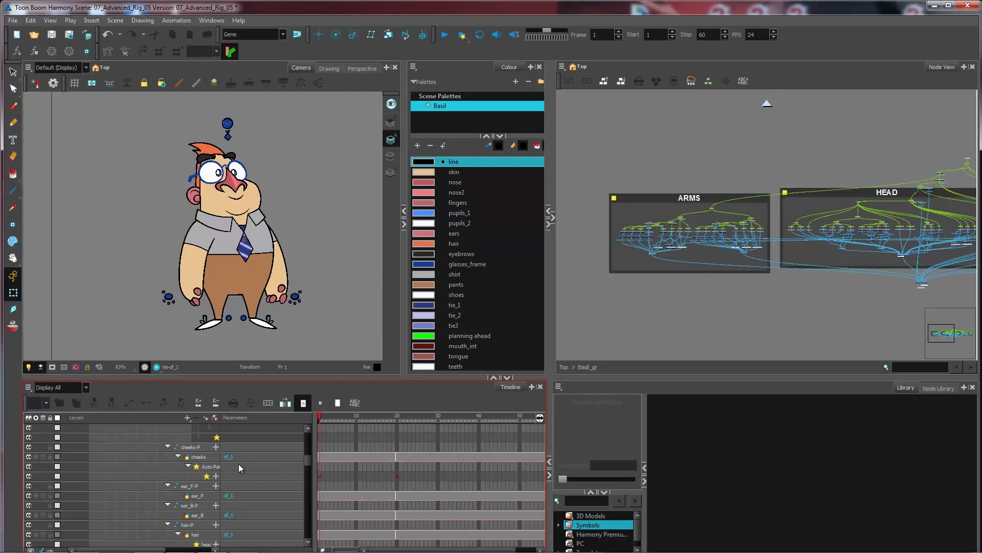
pyautogui.click(640, 270)
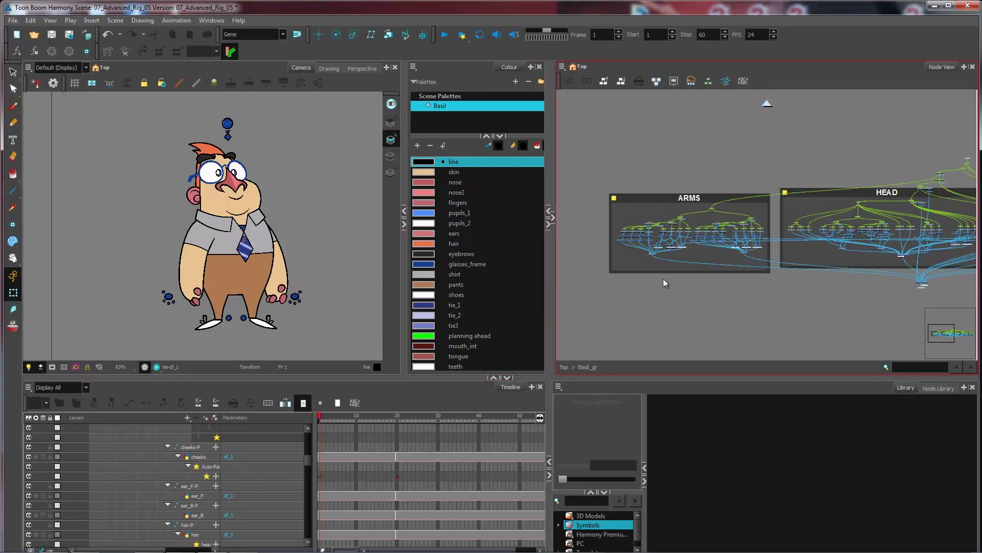
pyautogui.scroll(5, 662, 251)
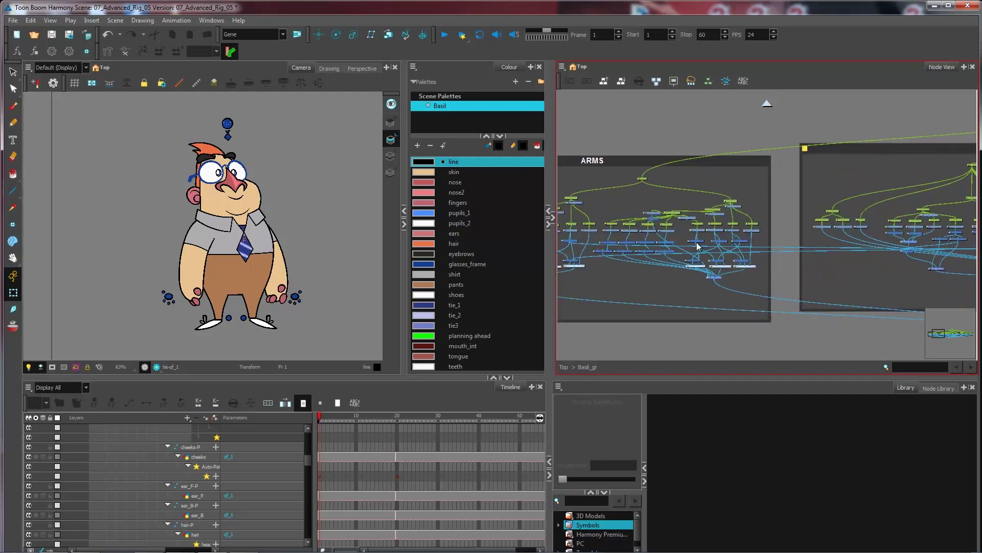
pyautogui.scroll(4, 698, 245)
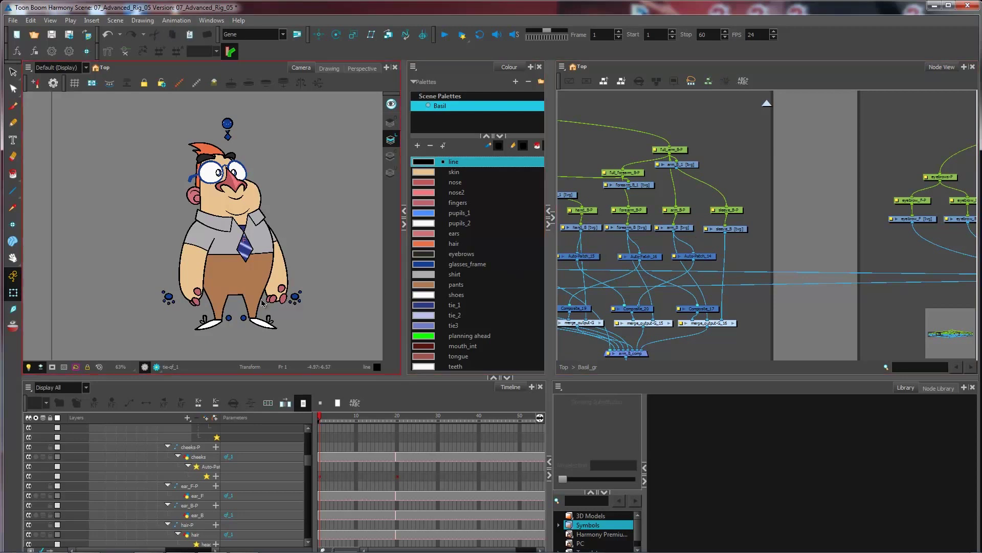
# Select the chin drawing, frame its nodes in the Node View, and open the mouth node's Layer Properties
pyautogui.click(240, 200)
pyautogui.scroll(5, 240, 200)
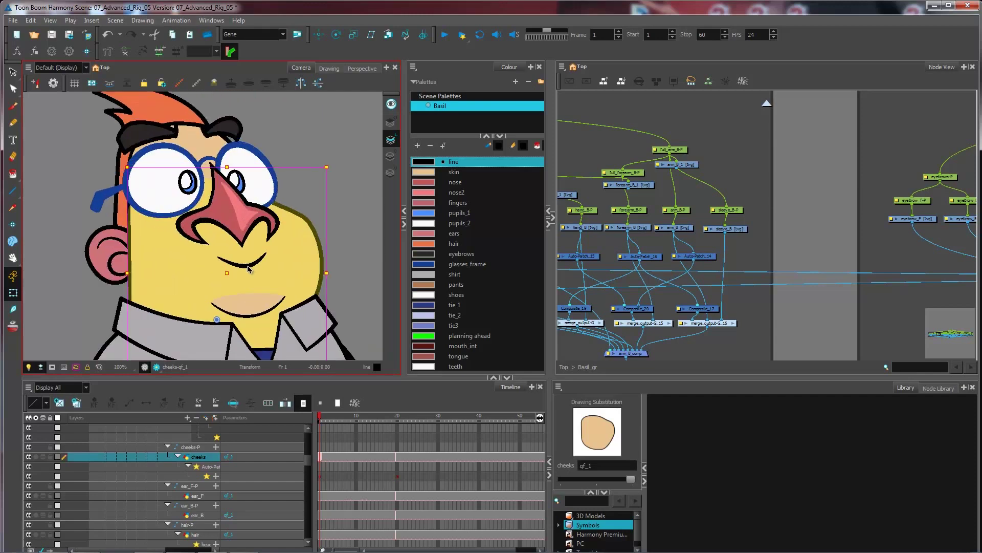
pyautogui.click(248, 268)
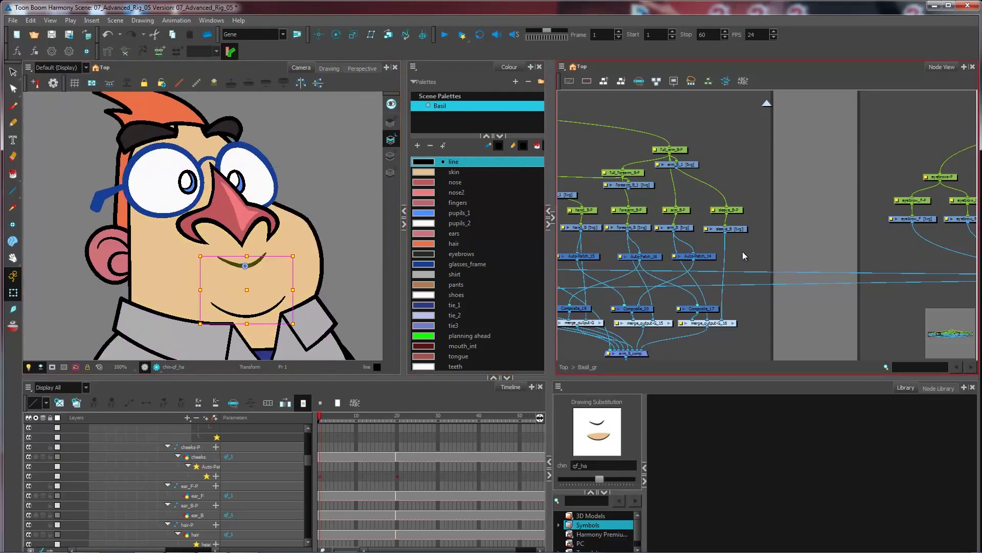
pyautogui.press('f')
pyautogui.scroll(3, 821, 263)
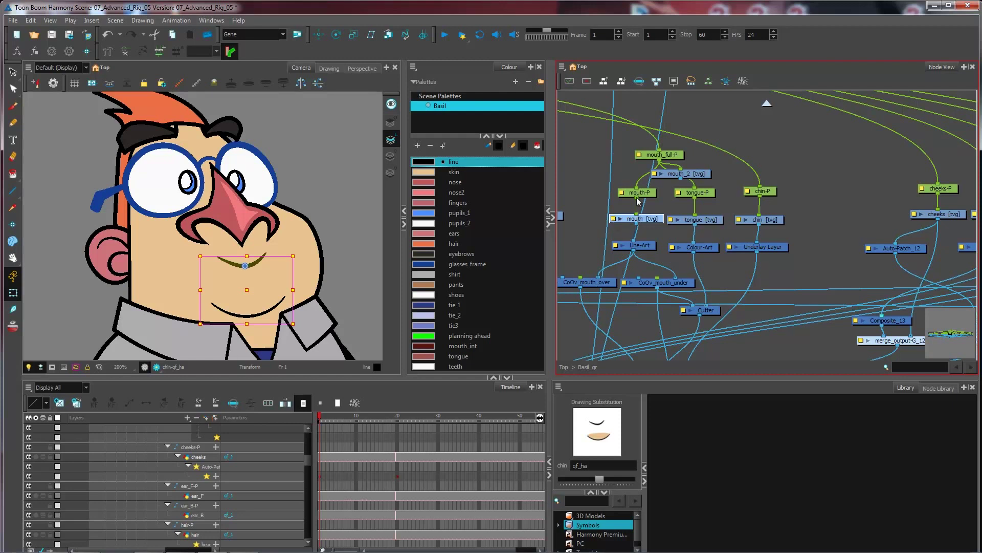
pyautogui.click(614, 219)
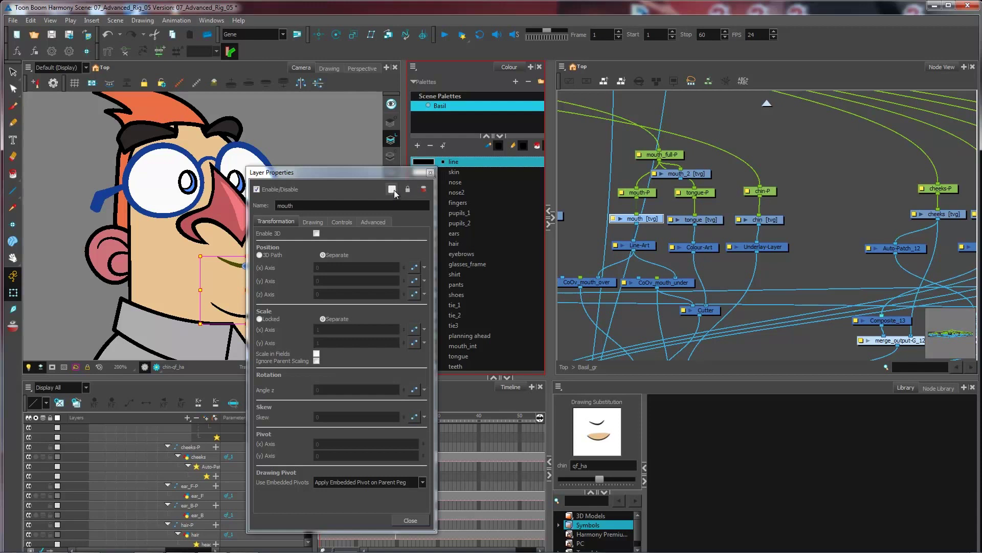
# Set the mouth node's colour to green (RGB 24, 157, 33), saving it as a custom colour
pyautogui.click(392, 189)
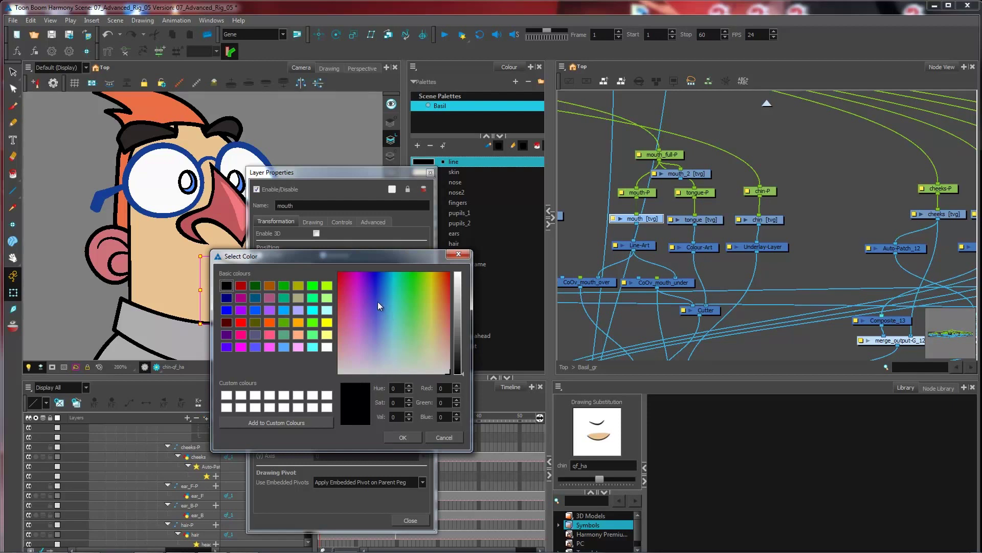
pyautogui.moveTo(360, 297); pyautogui.dragTo(412, 287)
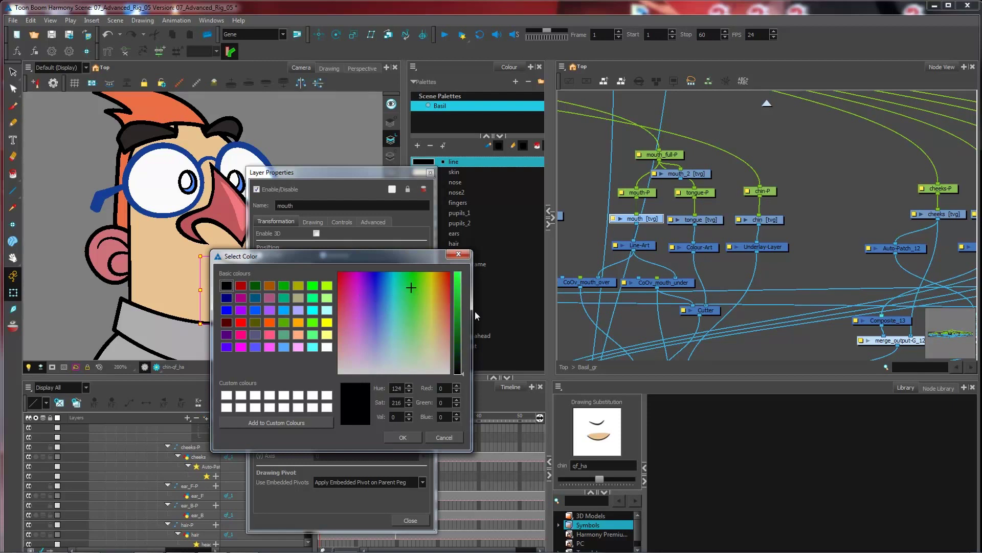
pyautogui.click(455, 312)
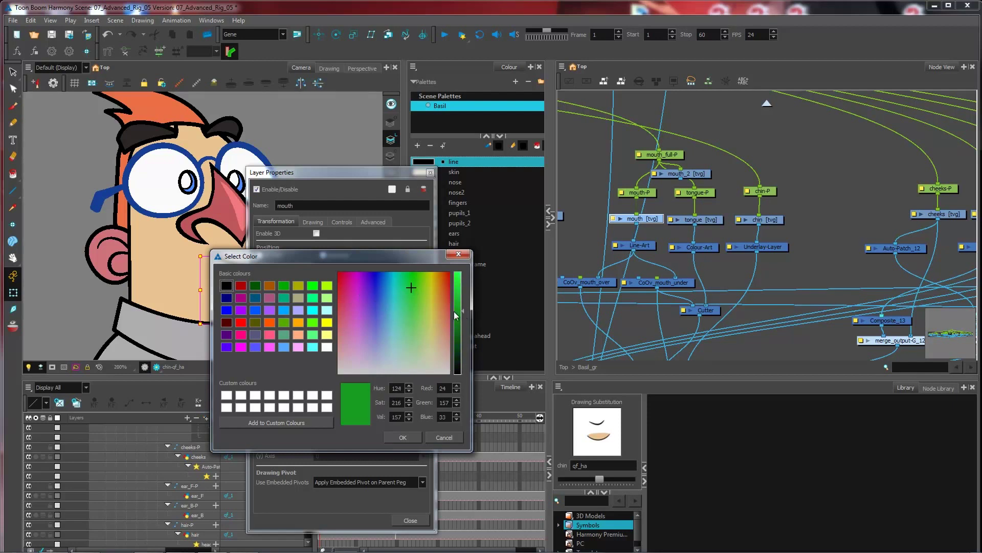
pyautogui.click(257, 425)
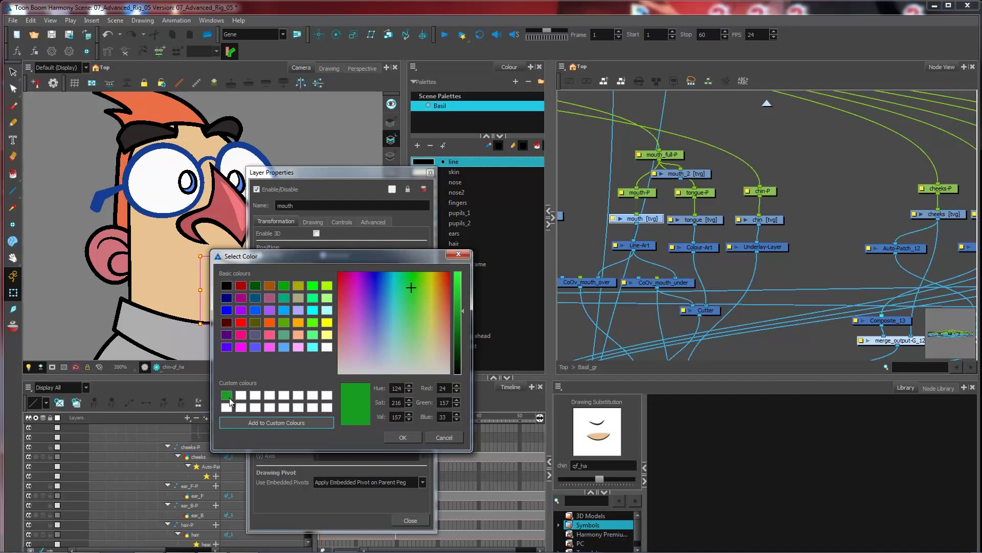
pyautogui.click(403, 437)
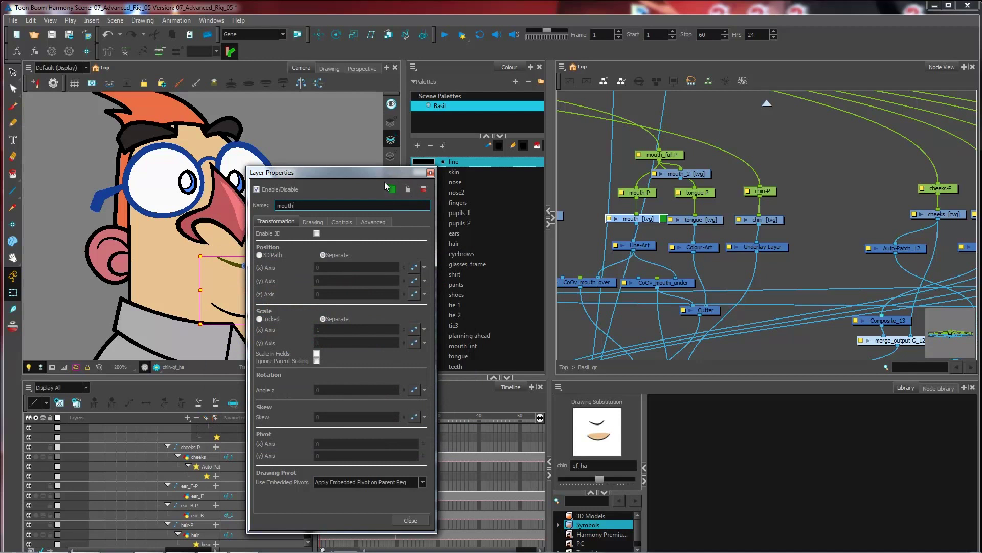
pyautogui.click(430, 172)
pyautogui.moveTo(649, 226); pyautogui.dragTo(643, 227)
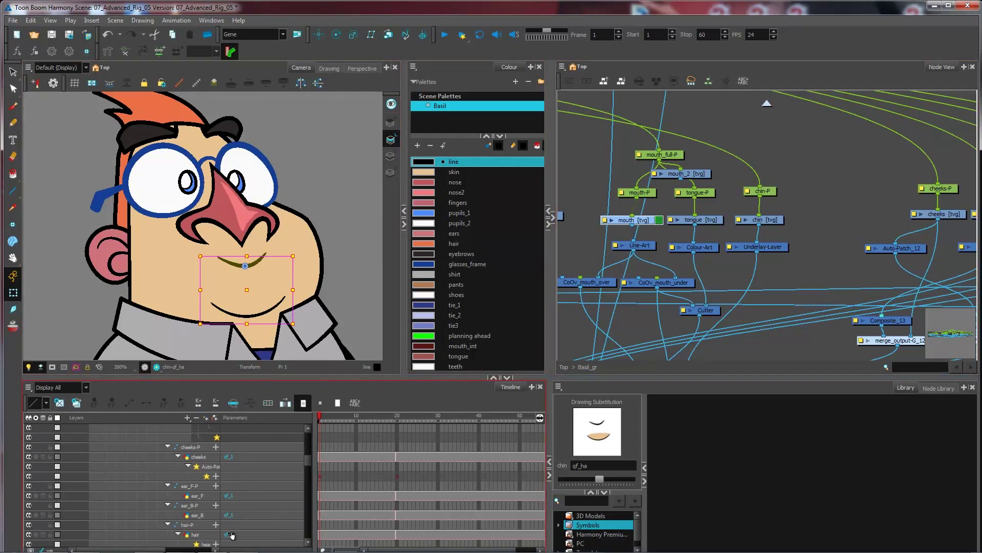
# Select the mouth layer in the Timeline and go to frame 5 to show its green track
pyautogui.scroll(5, 259, 510)
pyautogui.click(262, 428)
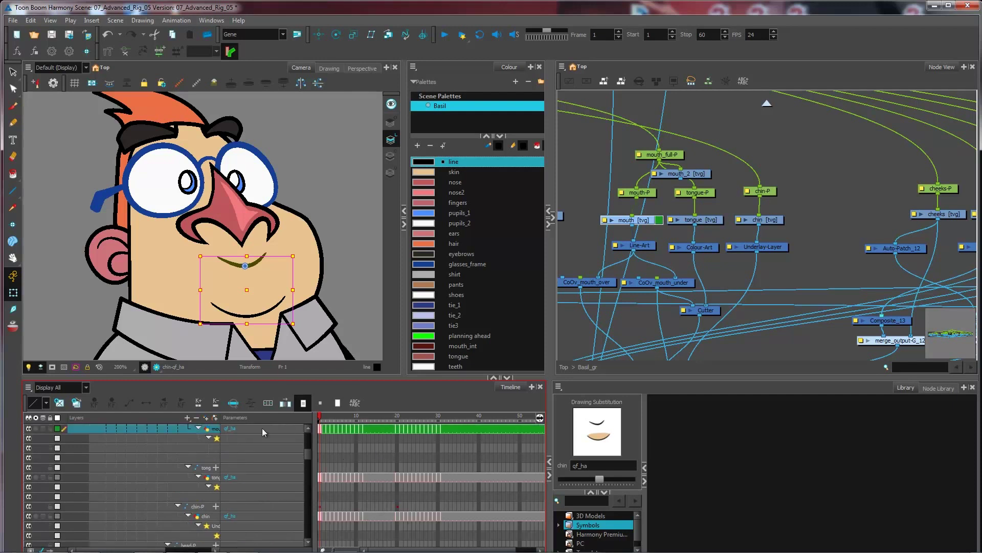
pyautogui.click(336, 441)
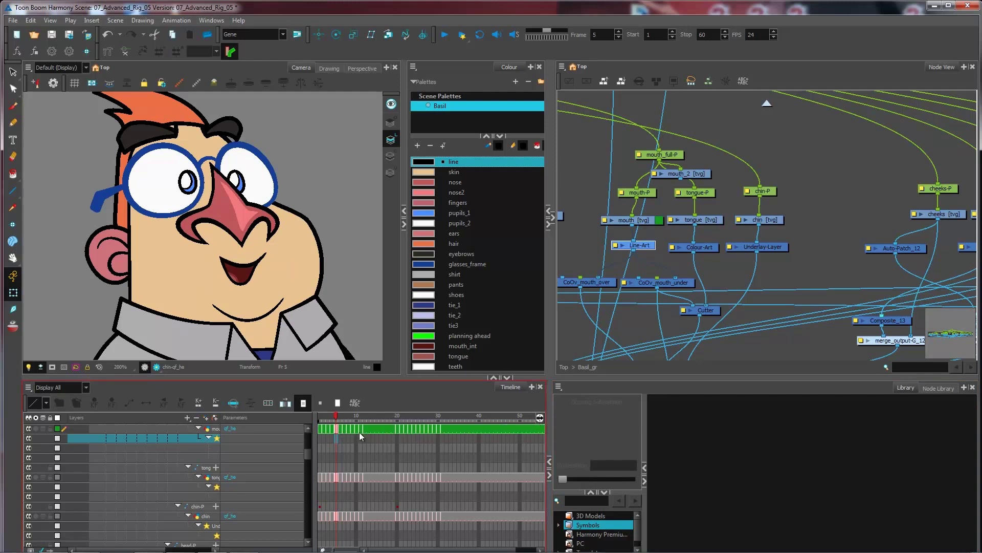
pyautogui.click(309, 428)
pyautogui.click(308, 428)
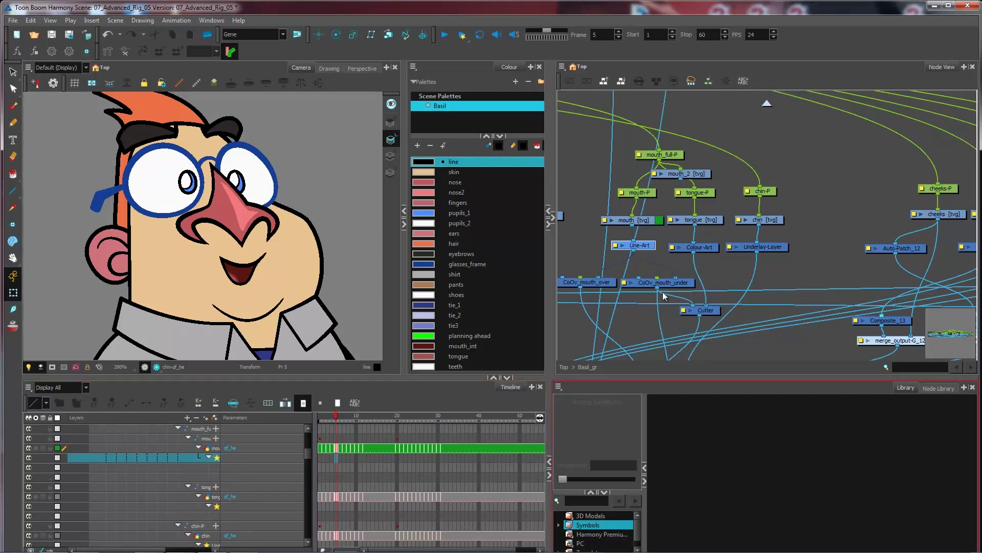
# Give the mouth-P peg the saved custom green colour and close its Layer Properties
pyautogui.doubleClick(623, 192)
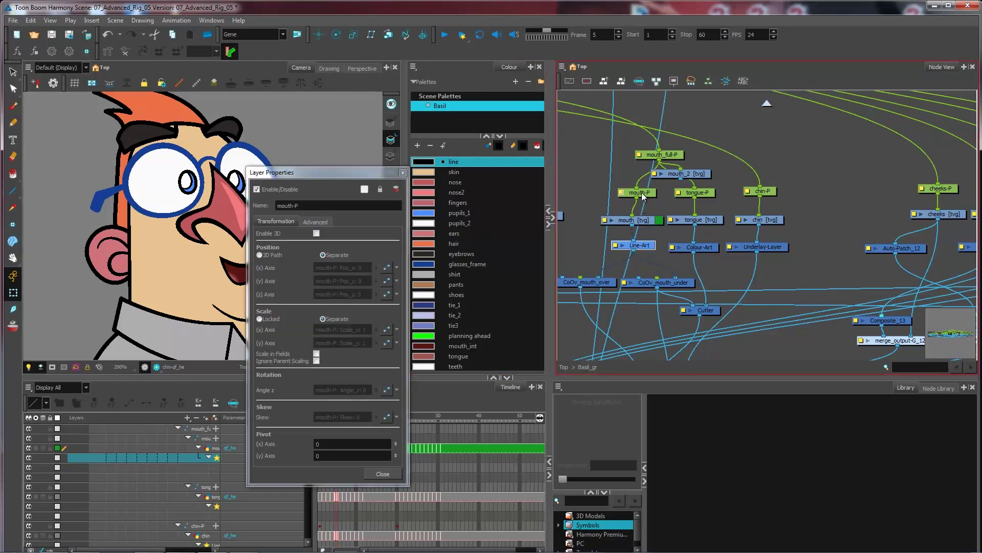
pyautogui.click(365, 189)
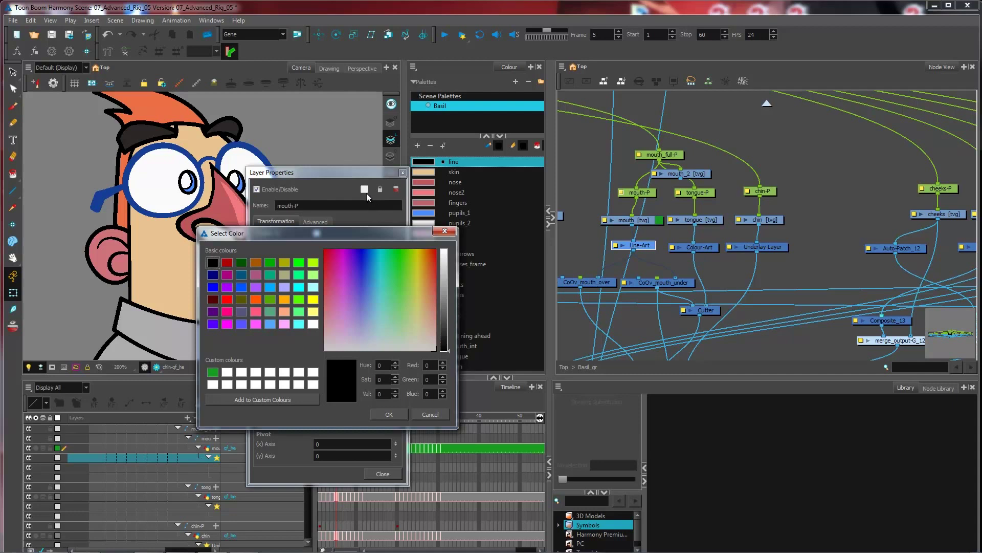
pyautogui.click(213, 372)
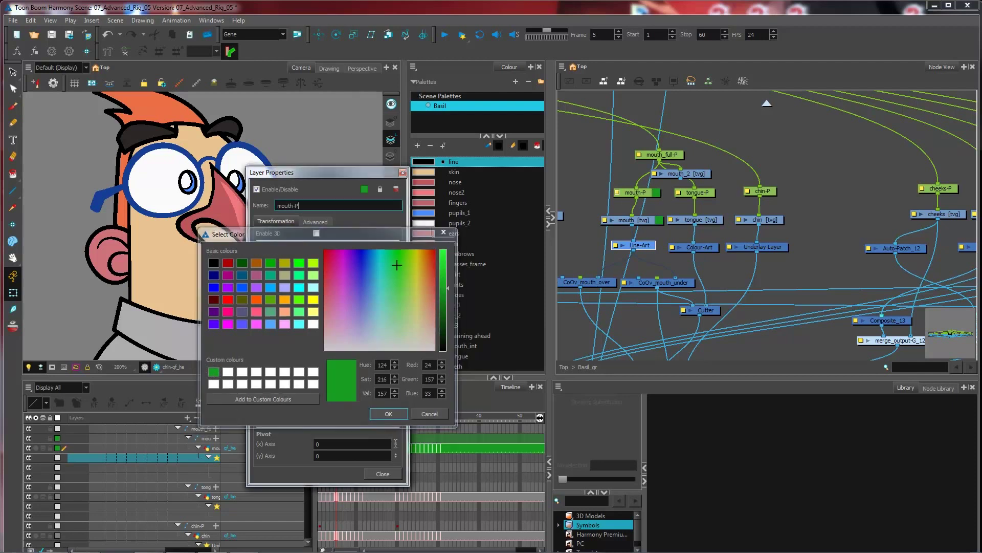
pyautogui.click(389, 413)
pyautogui.click(383, 474)
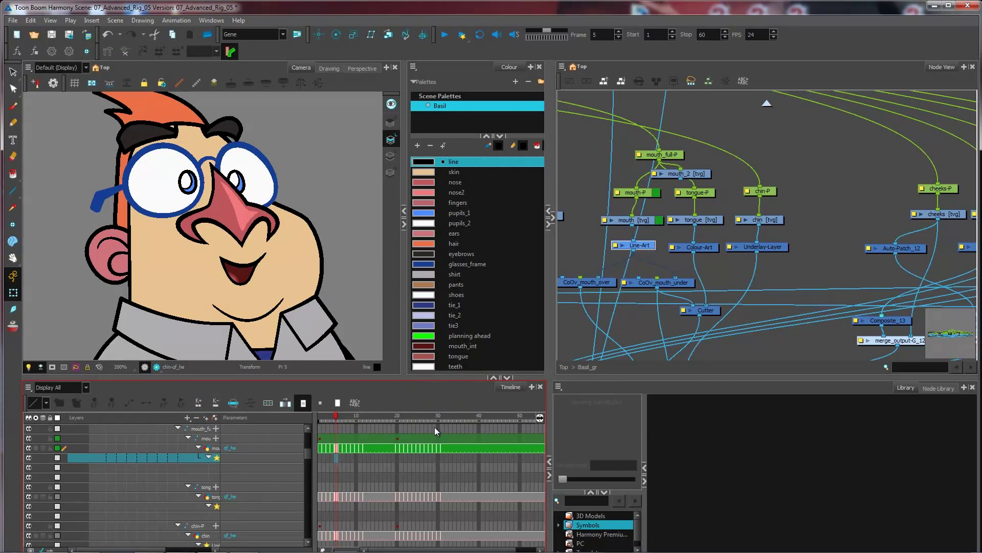
pyautogui.click(730, 237)
# Zoom out and pan the Node View to centre the HEAD backdrop, then clear the selection
pyautogui.scroll(-2, 727, 222)
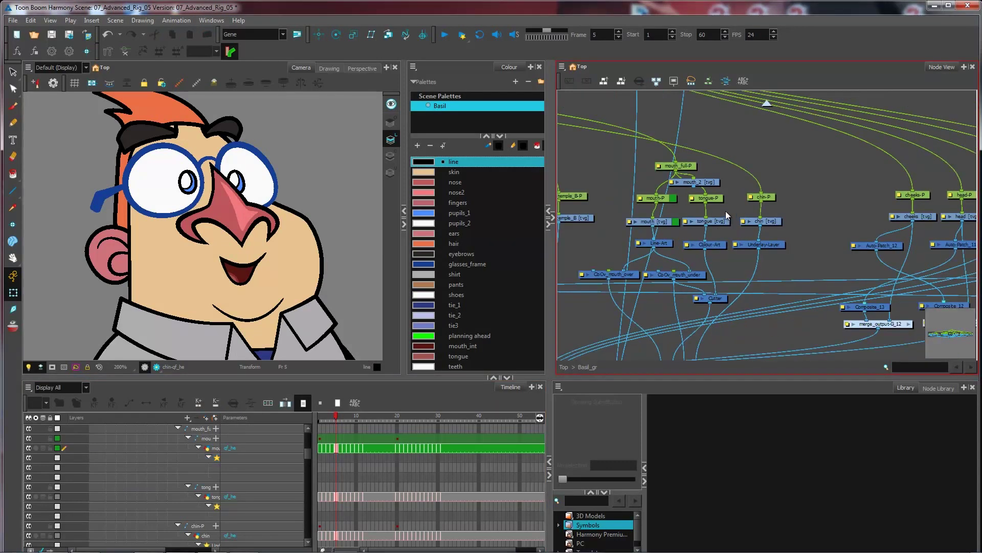
pyautogui.click(706, 183)
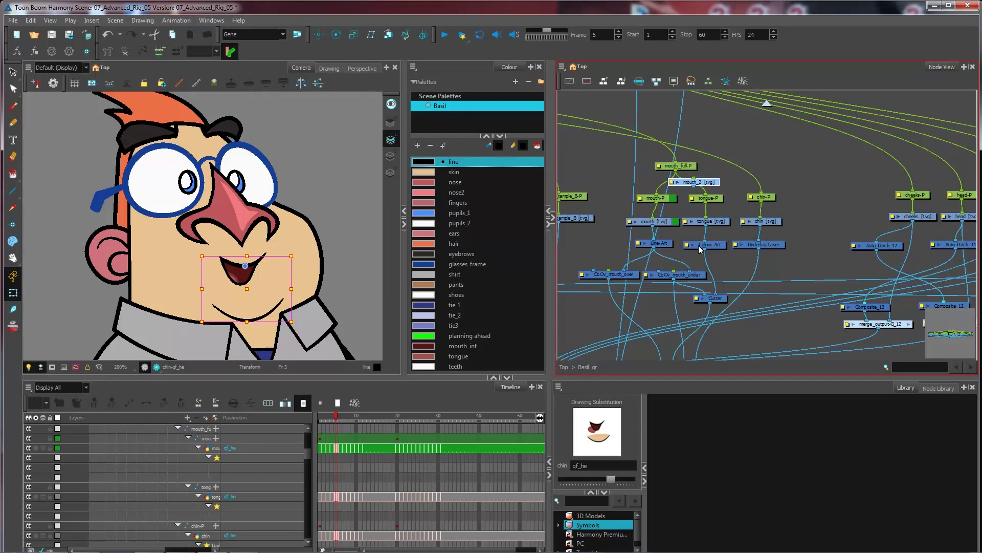
pyautogui.scroll(-5, 760, 229)
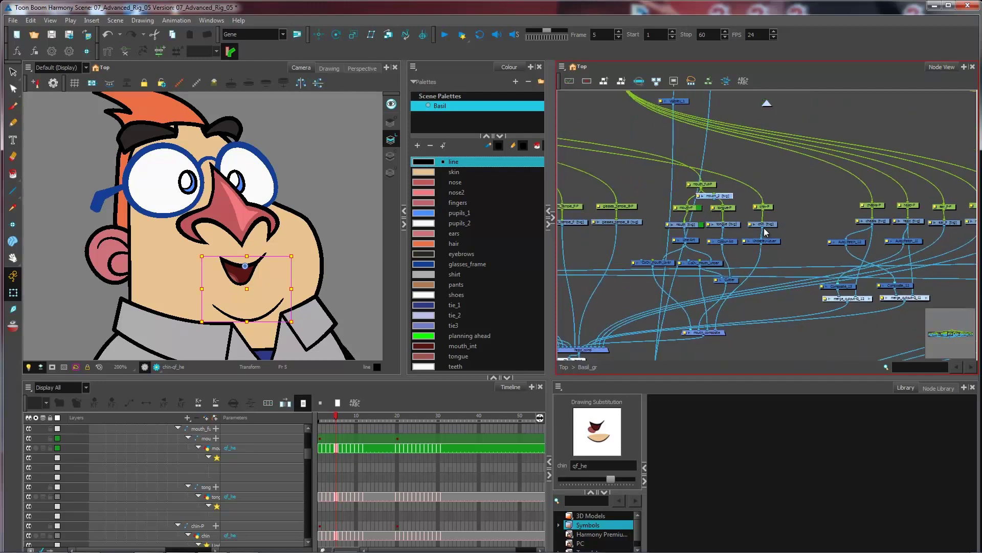
pyautogui.moveTo(775, 226); pyautogui.dragTo(881, 220)
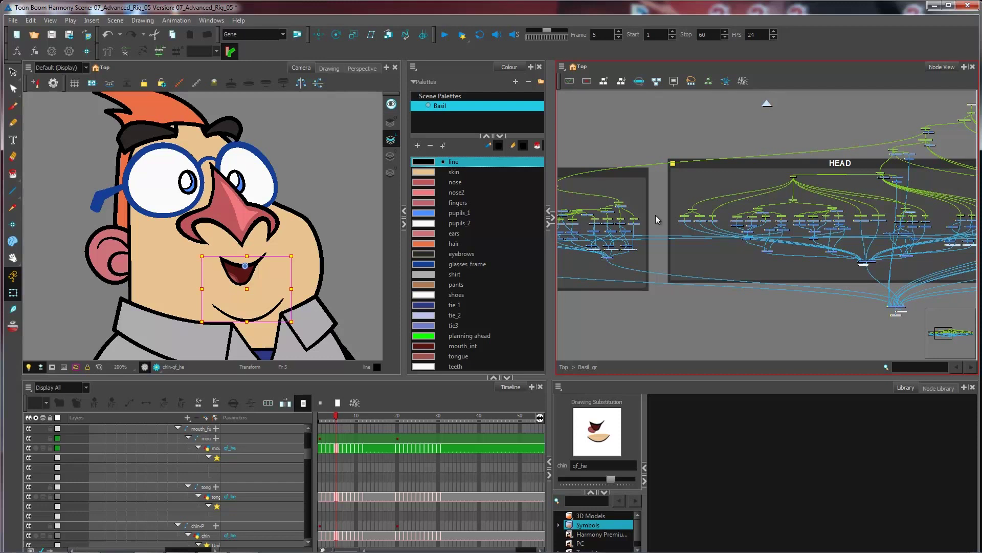
pyautogui.click(656, 215)
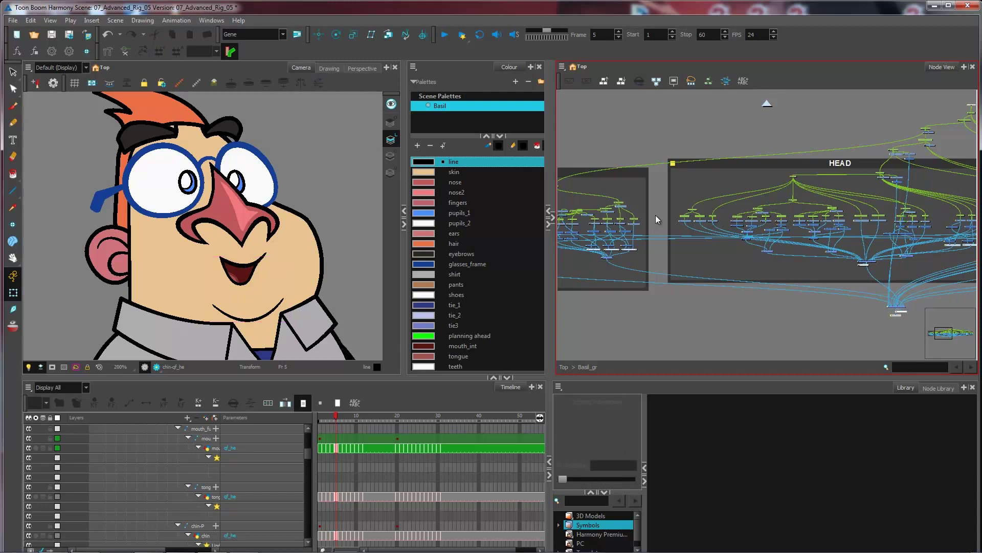